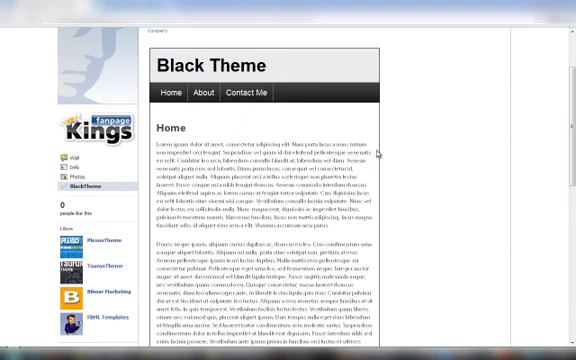
pyautogui.moveTo(573, 128); pyautogui.dragTo(573, 240)
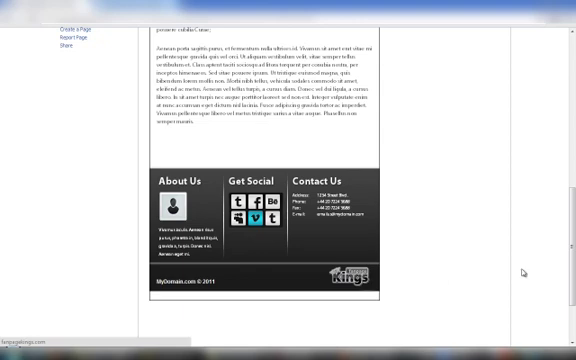
pyautogui.scroll(10, 573, 262)
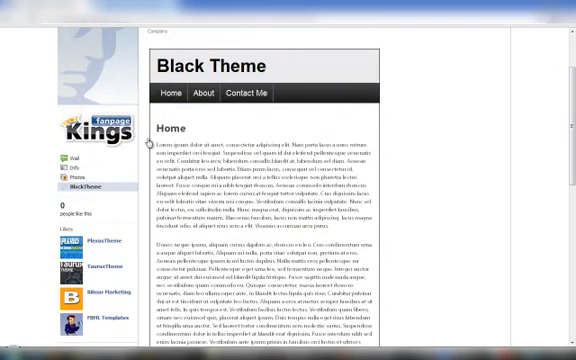
# Step: View the Black Theme site's About page, then its Contact Me page, in the fan page tab
pyautogui.click(205, 94)
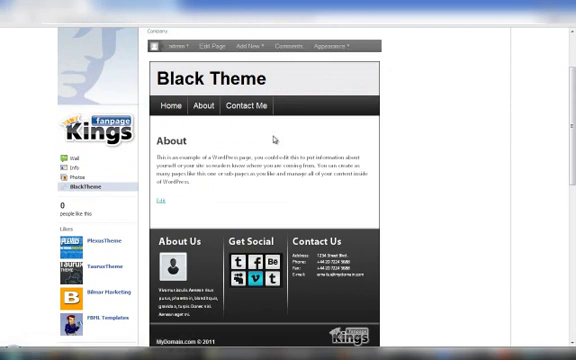
pyautogui.click(248, 108)
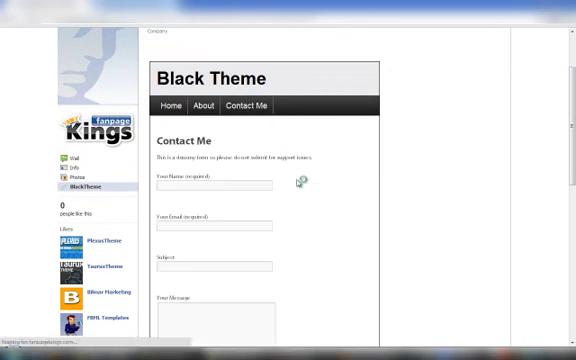
pyautogui.scroll(-1, 344, 159)
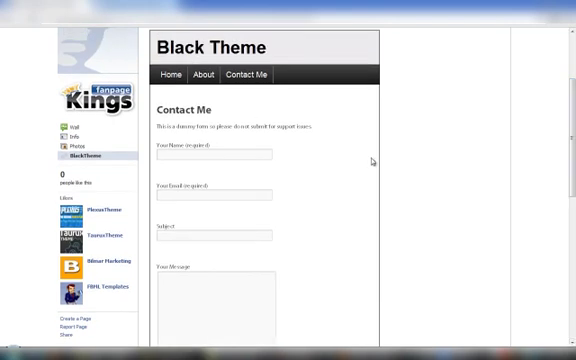
pyautogui.moveTo(573, 140); pyautogui.dragTo(574, 208)
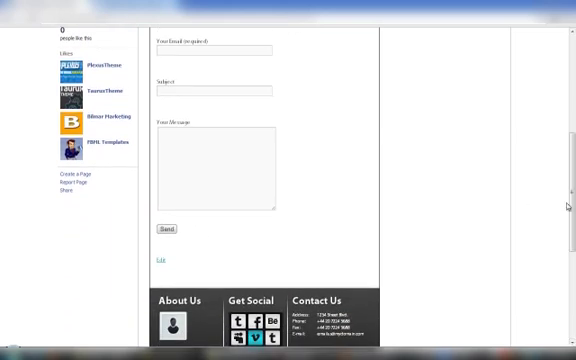
pyautogui.moveTo(568, 206)
pyautogui.mouseDown()
pyautogui.moveTo(573, 176)
pyautogui.moveTo(573, 246)
pyautogui.mouseUp()
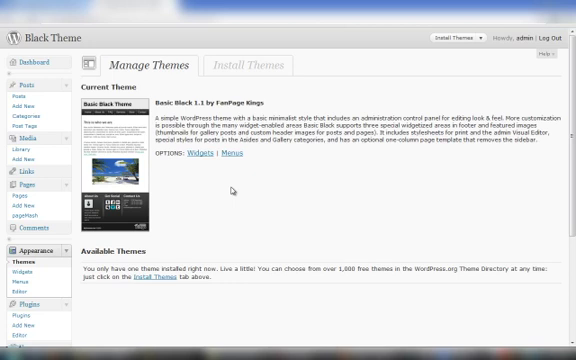
# Step: Reorder the header menu on the Menus page so About comes before Home and Contact Me
pyautogui.click(22, 274)
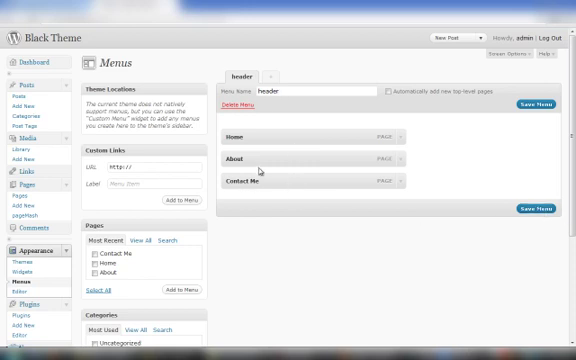
pyautogui.moveTo(266, 159); pyautogui.dragTo(266, 136)
pyautogui.scroll(-1, 214, 223)
pyautogui.scroll(-1, 212, 225)
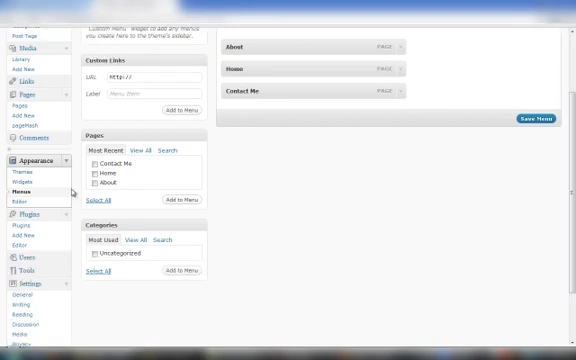
# Step: Discard the menu reorder and inspect the About Us Text widget in First Footer Widget Area
pyautogui.click(14, 183)
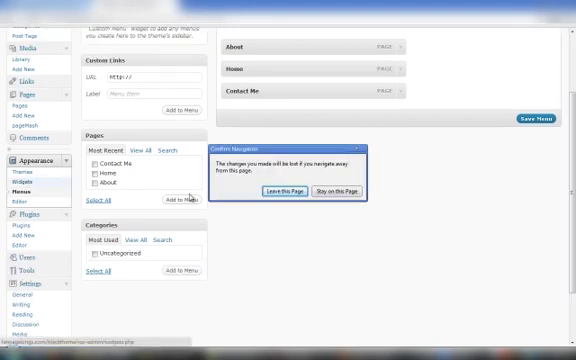
pyautogui.click(283, 192)
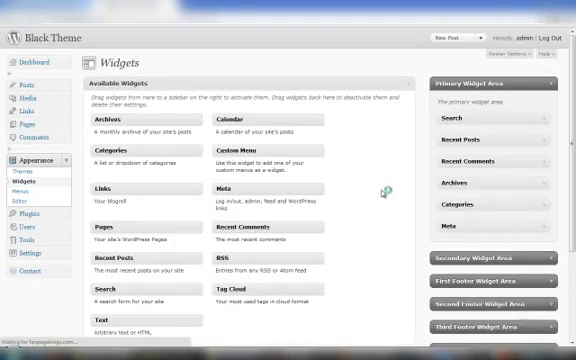
pyautogui.scroll(-3, 403, 193)
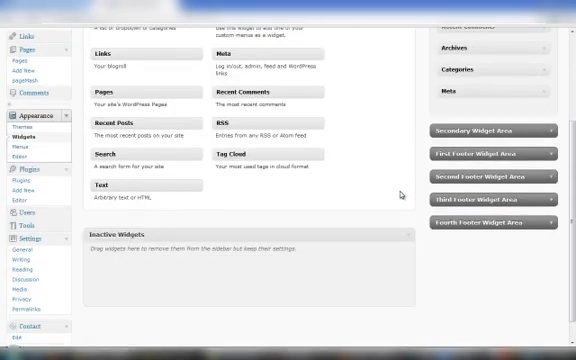
pyautogui.click(552, 156)
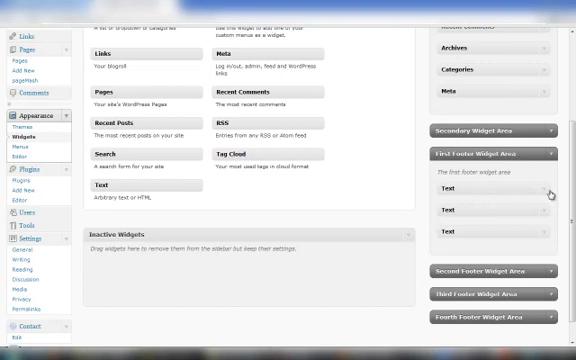
pyautogui.click(546, 193)
pyautogui.scroll(-2, 552, 197)
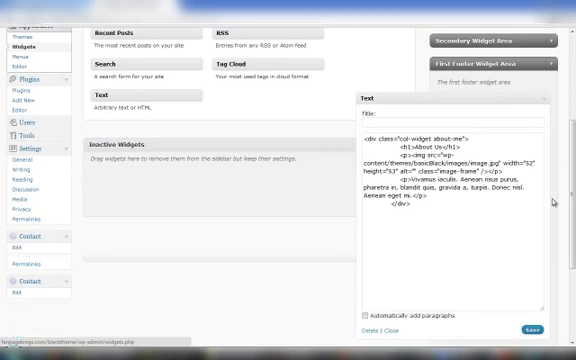
pyautogui.click(545, 104)
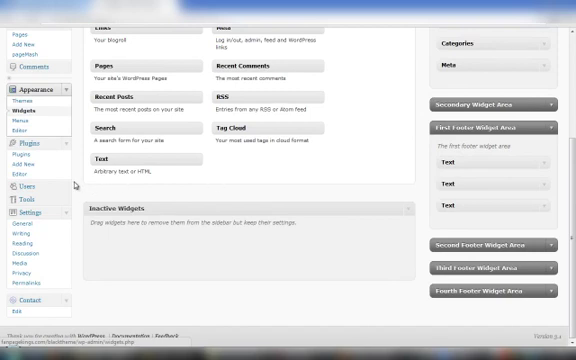
pyautogui.scroll(3, 78, 183)
pyautogui.scroll(-2, 80, 182)
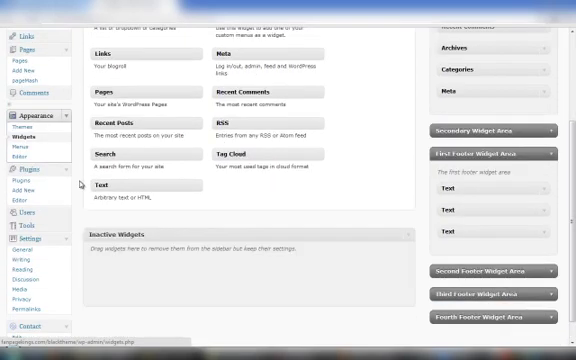
pyautogui.scroll(2, 80, 183)
pyautogui.scroll(-2, 81, 184)
pyautogui.scroll(-1, 80, 184)
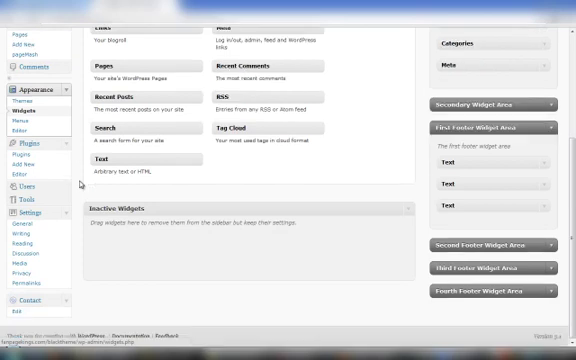
pyautogui.scroll(2, 81, 208)
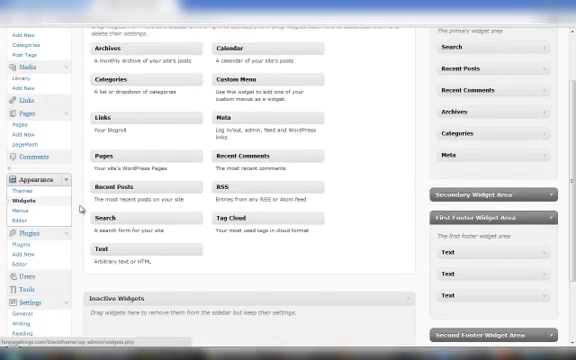
pyautogui.scroll(1, 80, 209)
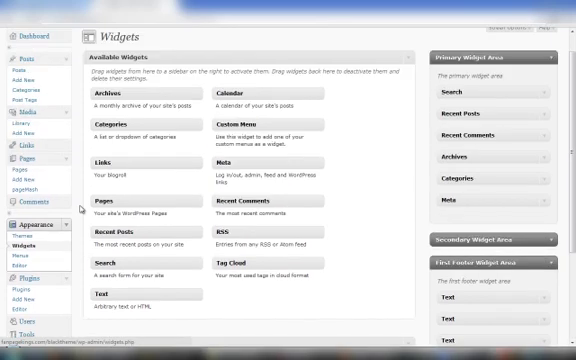
pyautogui.scroll(1, 81, 209)
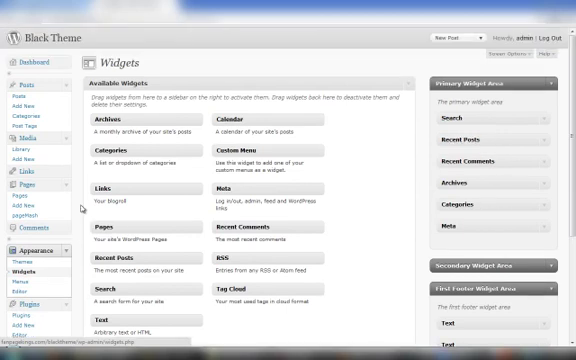